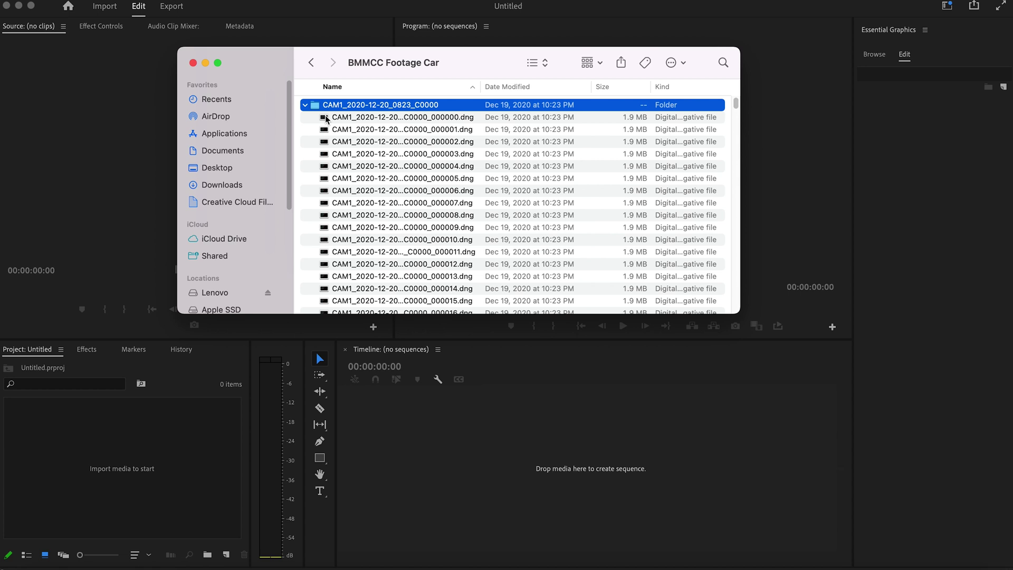
Import the CinemaDNG pedal image sequence (31:17) and open it in the Source monitor
click(326, 118)
drag(321, 122, 146, 464)
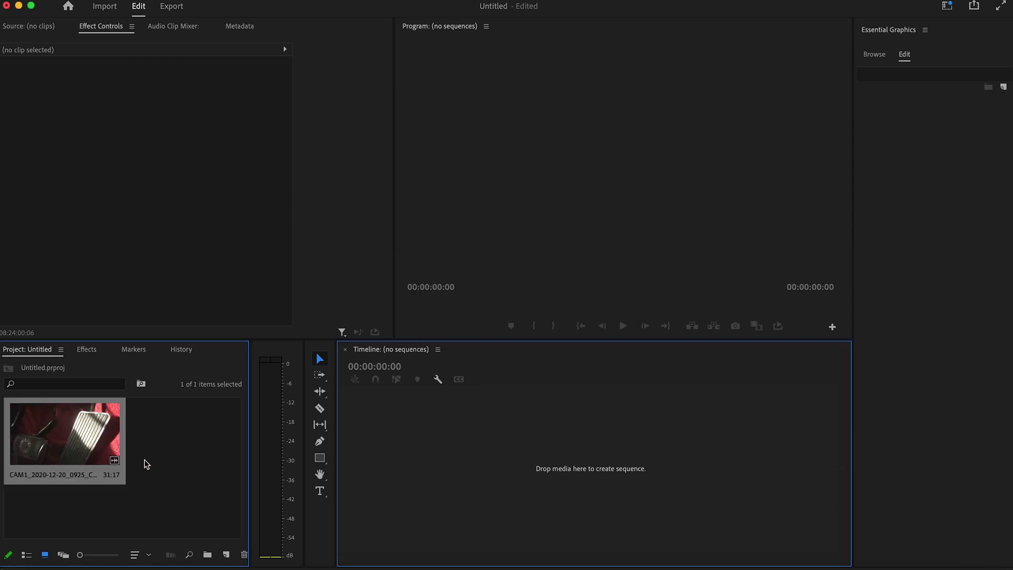
double_click(61, 432)
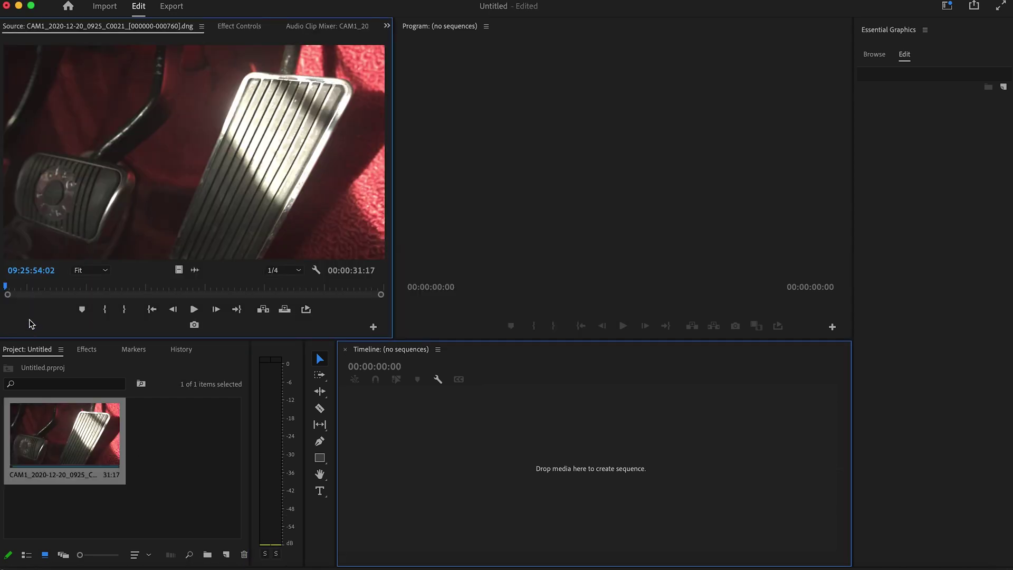
Review the pedal footage and create a new sequence from the pedal clip
drag(30, 288, 65, 287)
drag(74, 412, 260, 418)
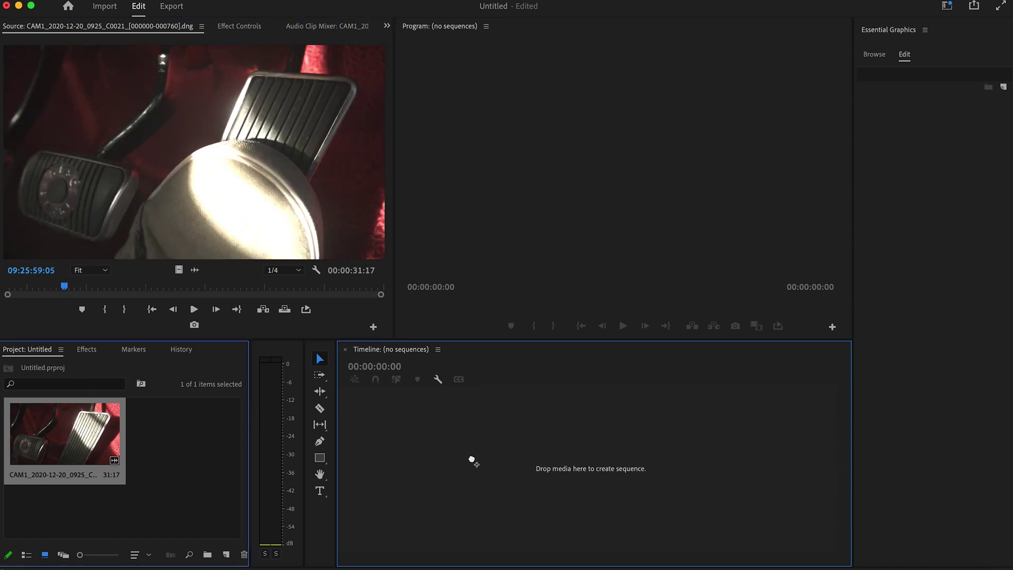
drag(473, 460, 473, 461)
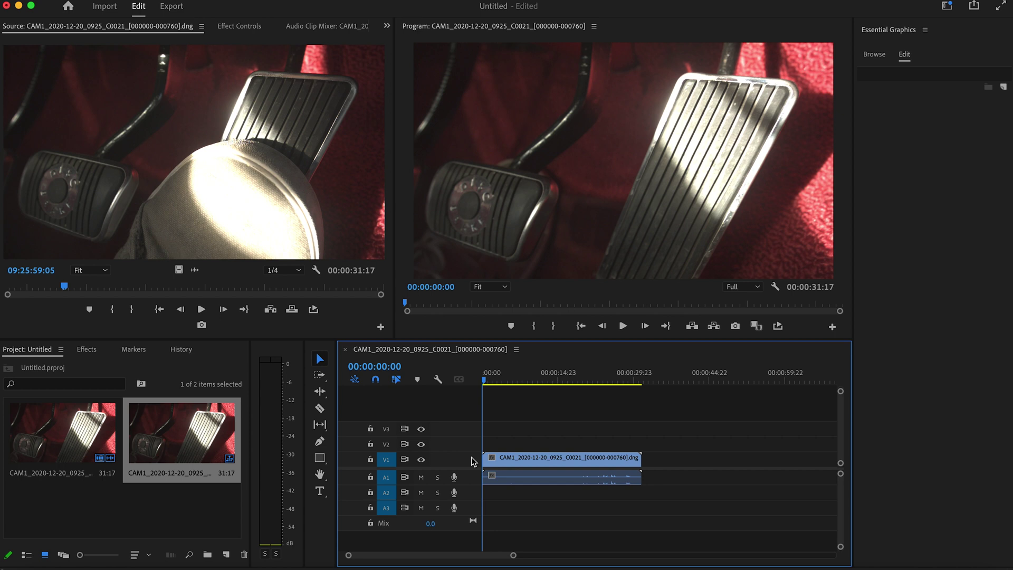
drag(509, 385, 530, 381)
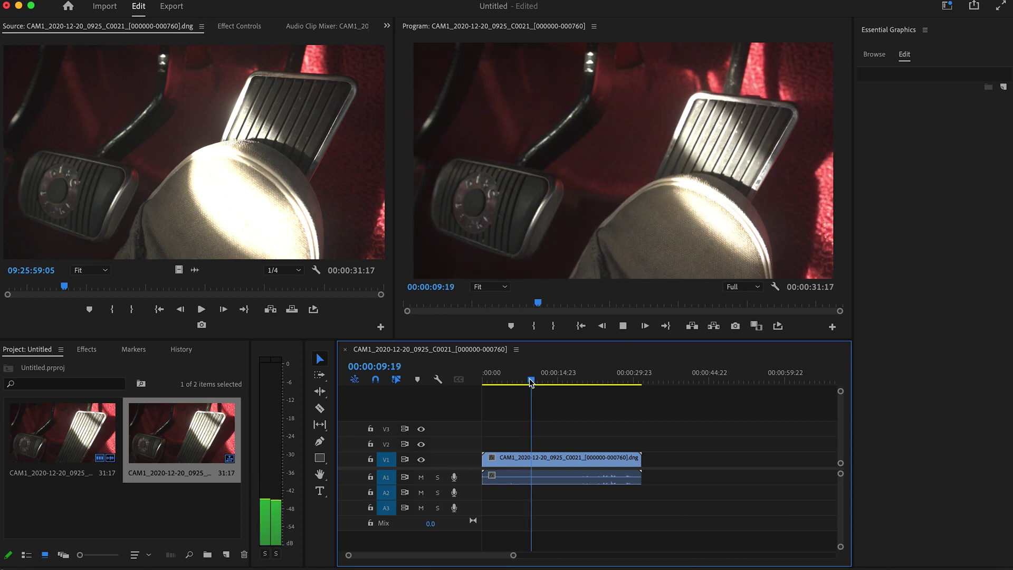
Trim the clip end so the sequence runs 22:15, then razor it into three pieces
drag(640, 456, 595, 457)
click(327, 407)
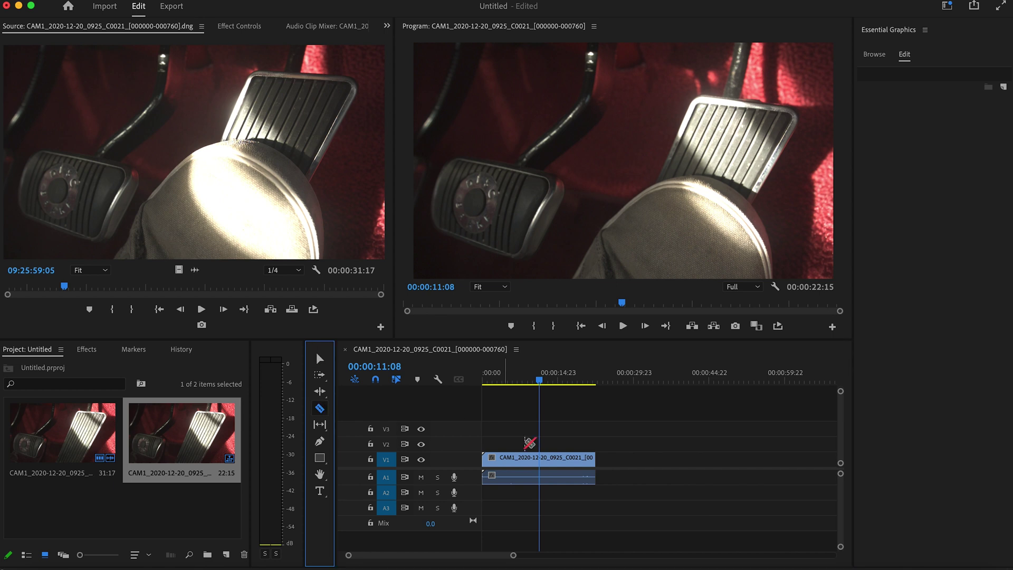
click(544, 458)
click(560, 458)
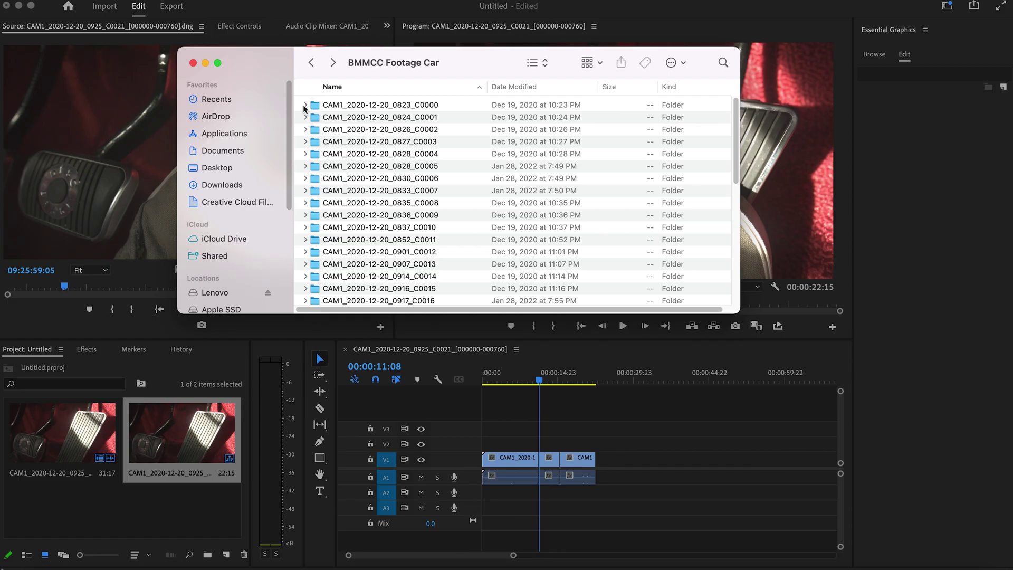
Import the CAM1_2020-12-20_0823_C0000 image sequence into the project
click(305, 105)
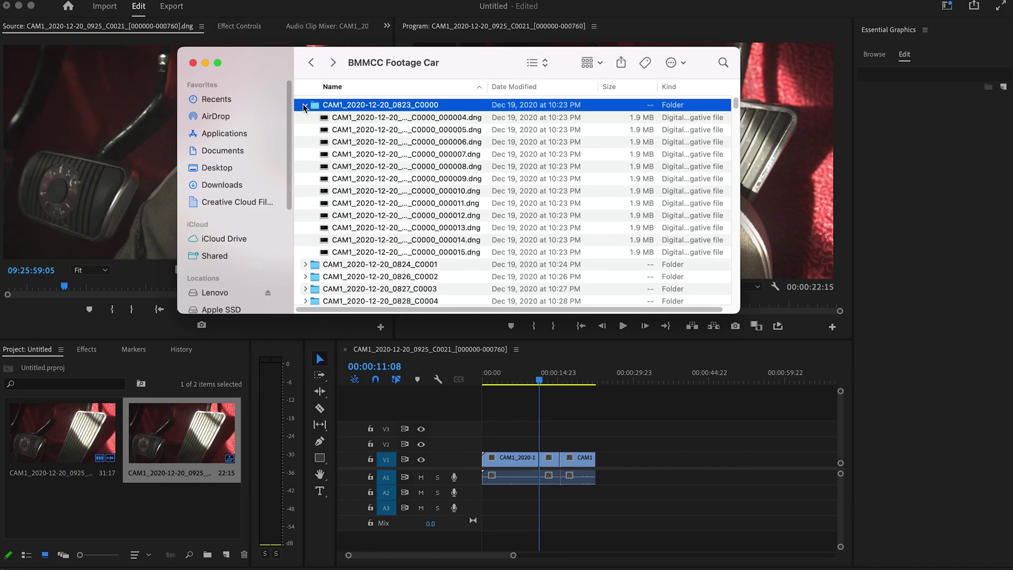
click(330, 117)
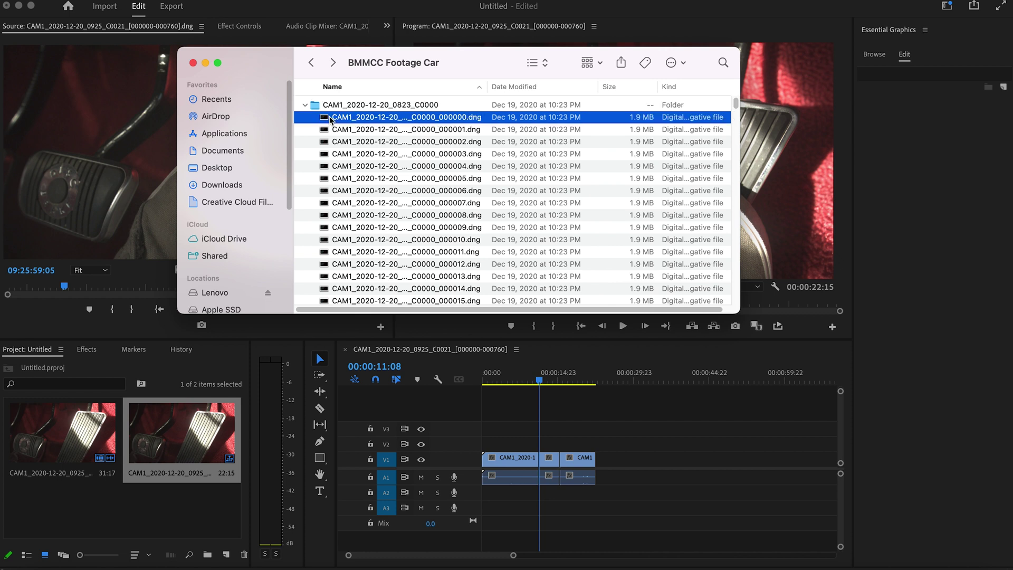
drag(324, 119, 83, 494)
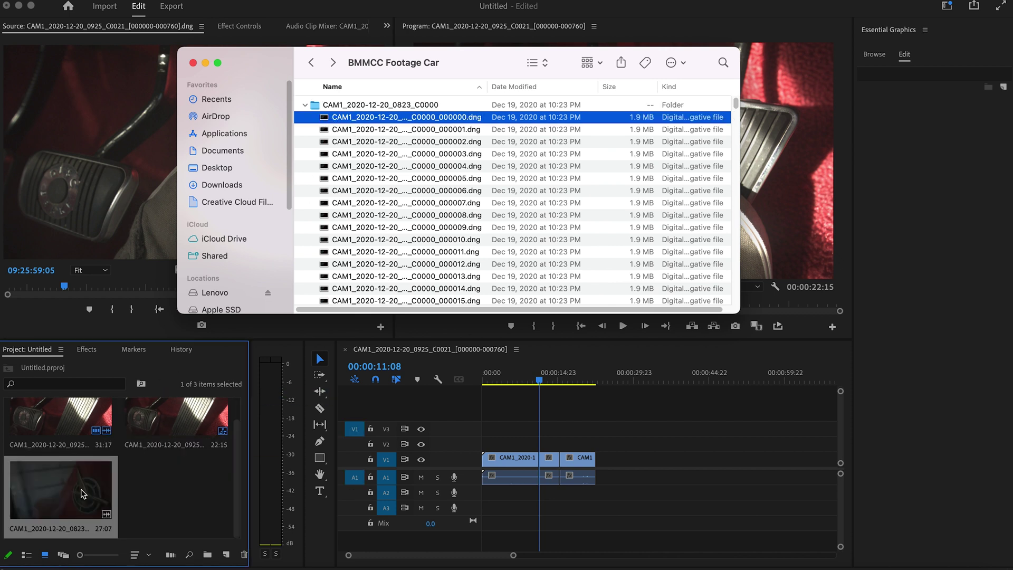
click(305, 106)
Import the CAM1_2020-12-20_0824_C0001 image sequence into the project
click(308, 117)
click(305, 116)
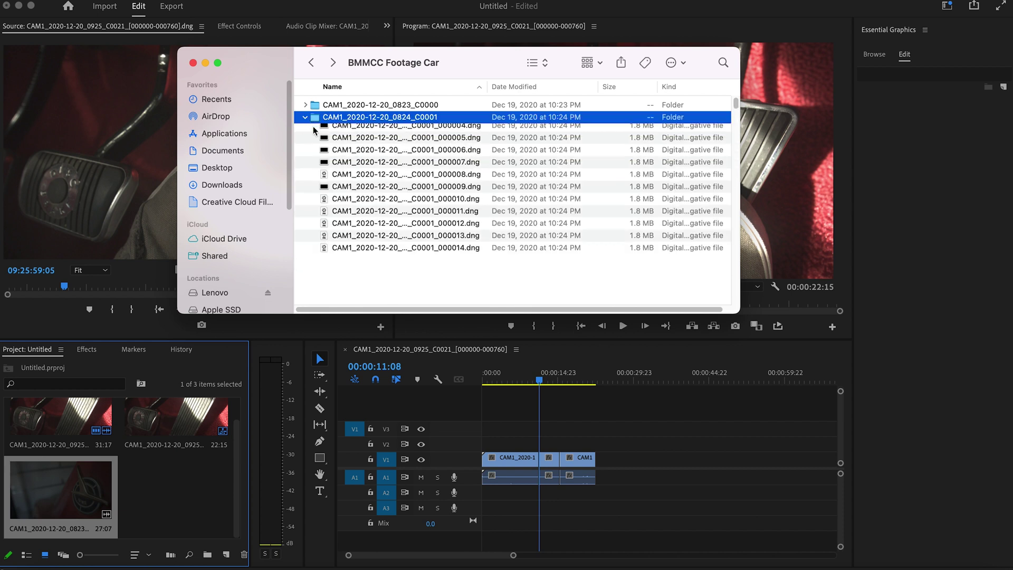
click(324, 130)
drag(330, 132, 179, 480)
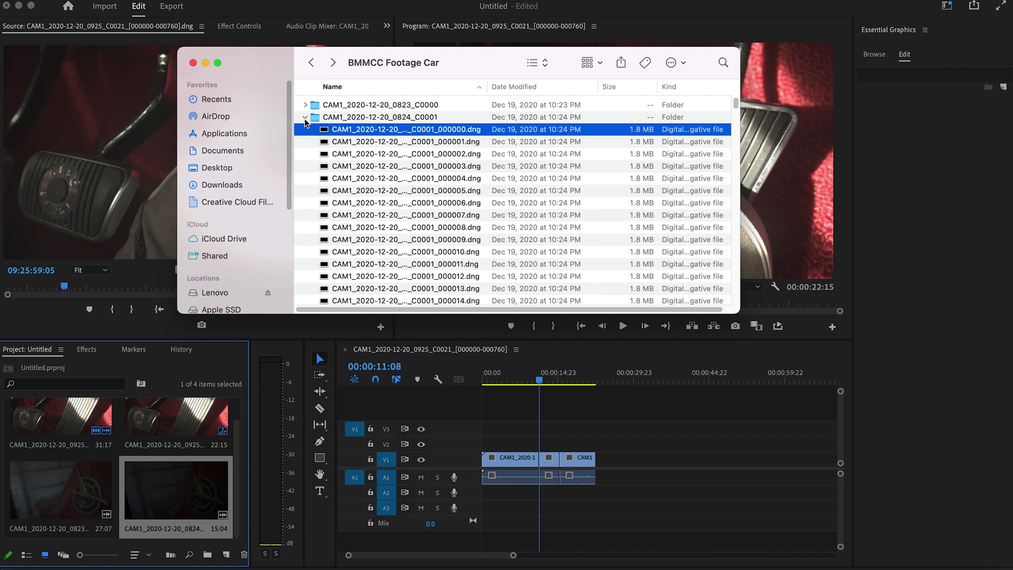
click(305, 116)
Import the CAM1_2020-12-20_0826_C0002 image sequence into the project
click(307, 129)
click(306, 130)
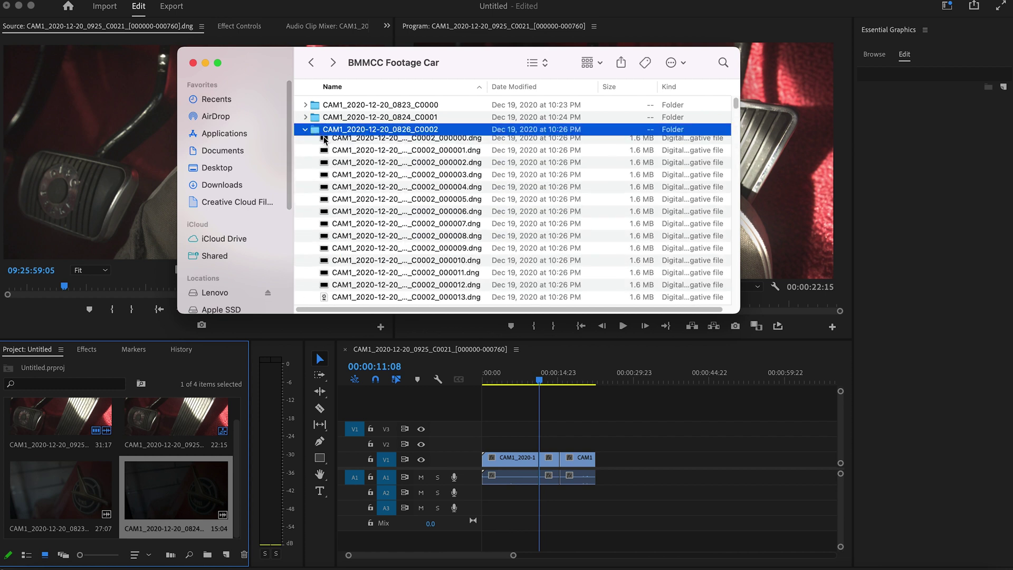
click(323, 143)
drag(324, 143, 133, 476)
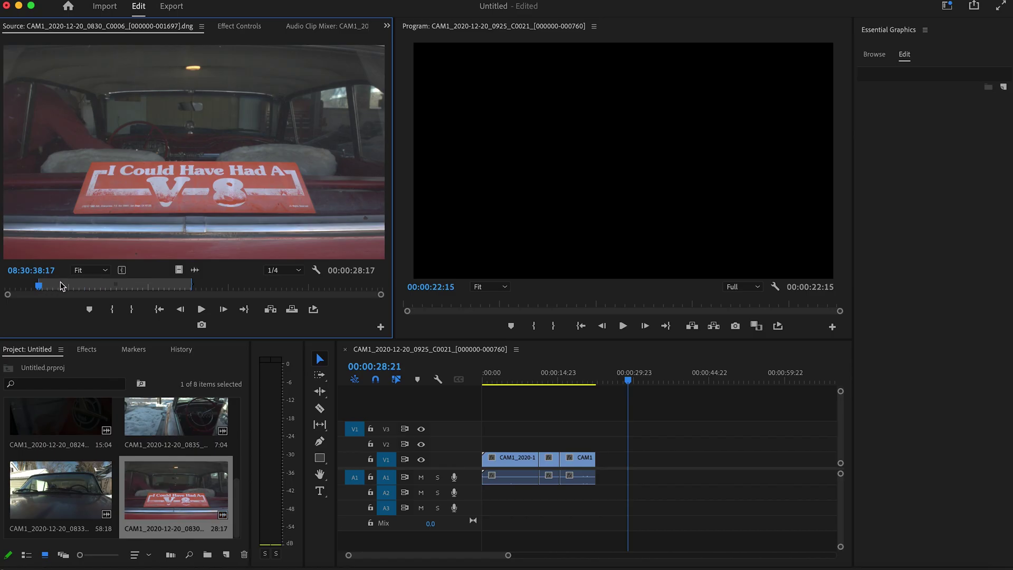
Mark an out point on the V-8 sign shot and add its 3:22 portion after the pedal pieces
click(59, 285)
key(o)
drag(435, 316, 618, 460)
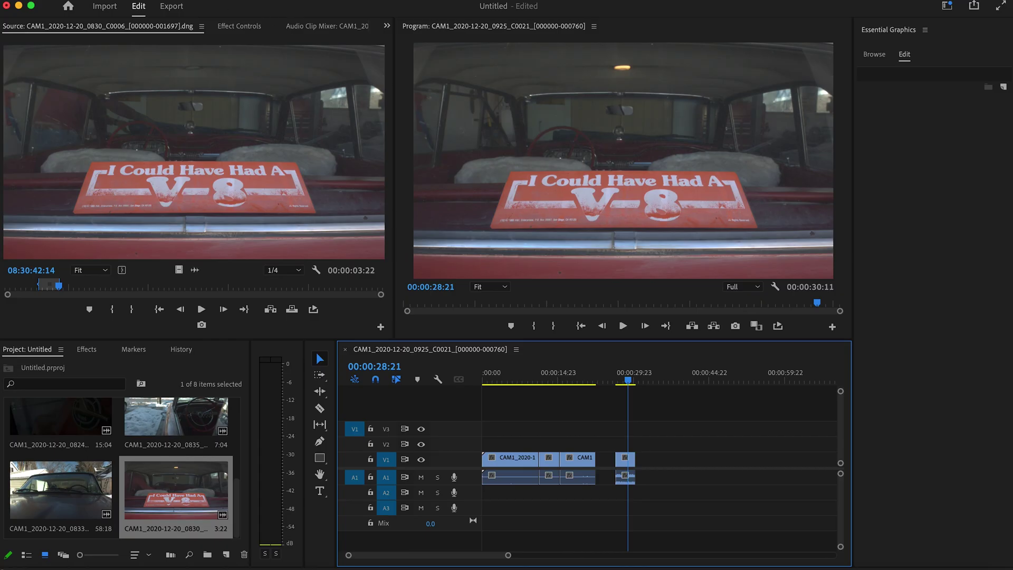
Import the first .dng frame of the 1103_C0076 sequence from BMMCC Footage Car via File > Import
click(106, 2)
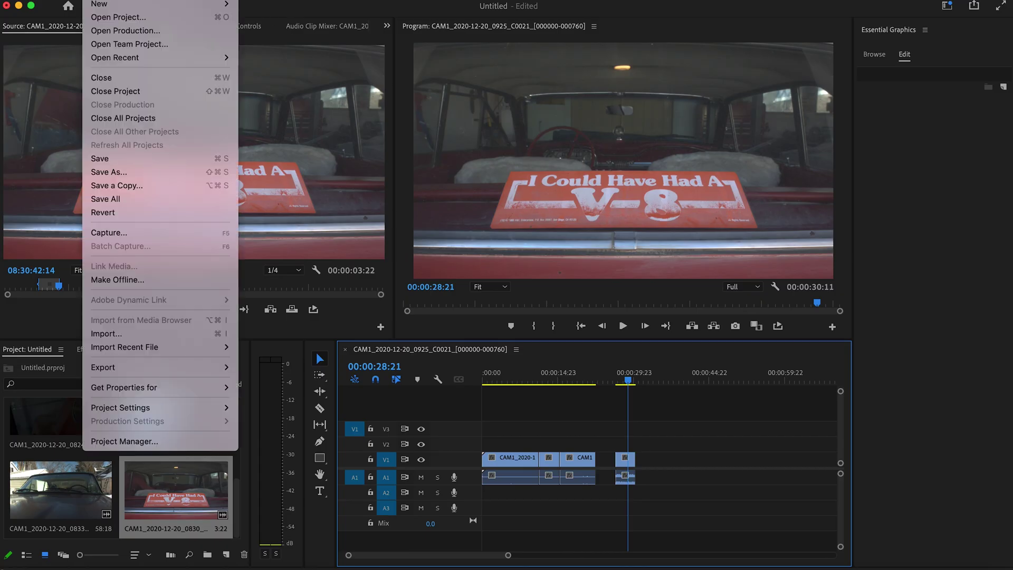
click(112, 332)
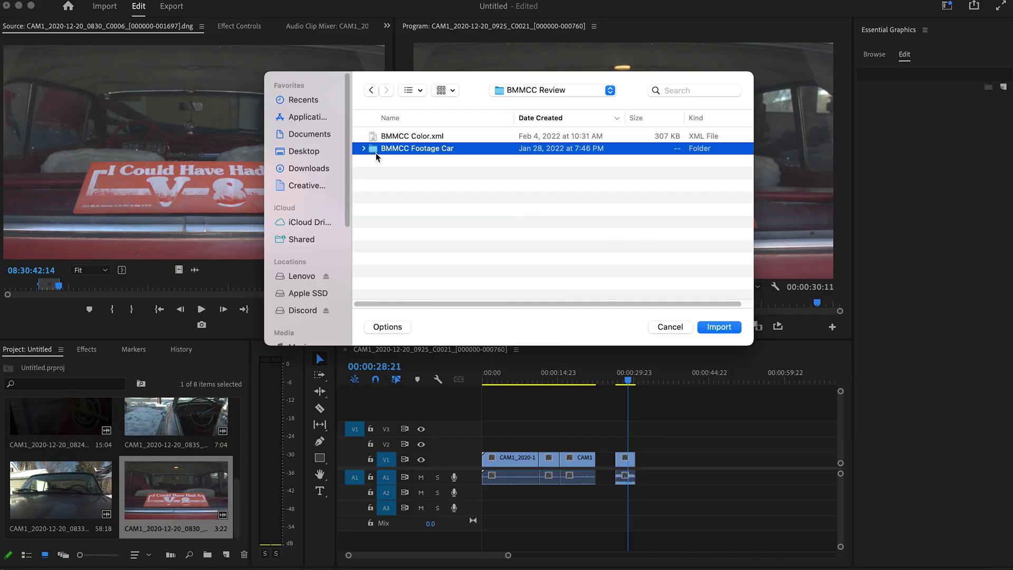
double_click(376, 151)
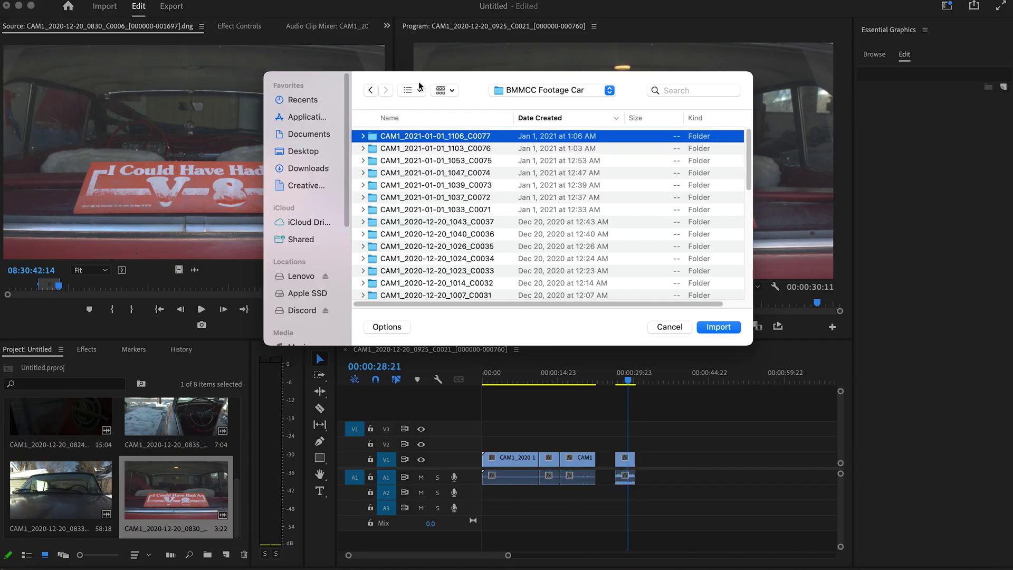
click(364, 149)
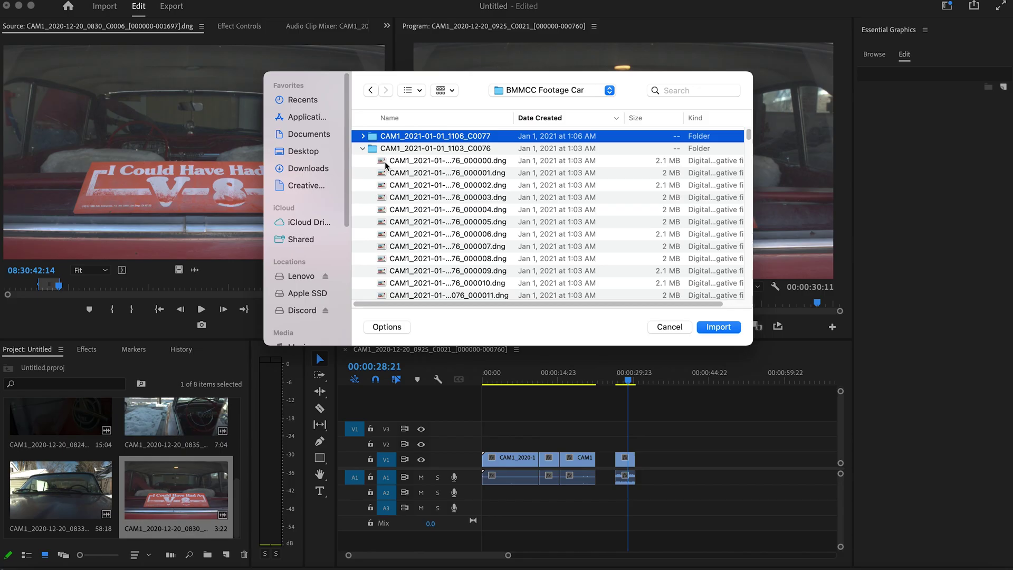
click(384, 161)
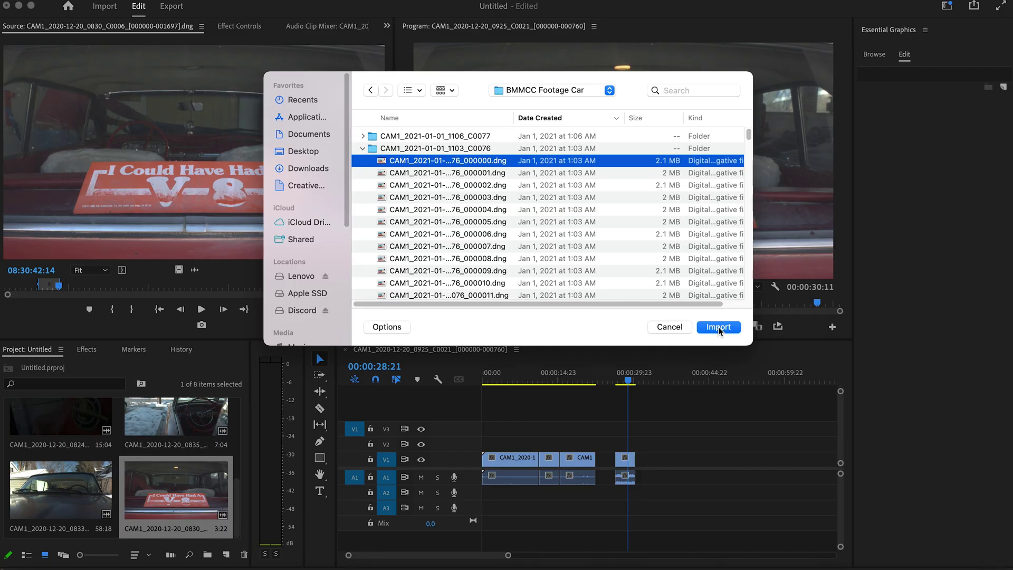
click(718, 327)
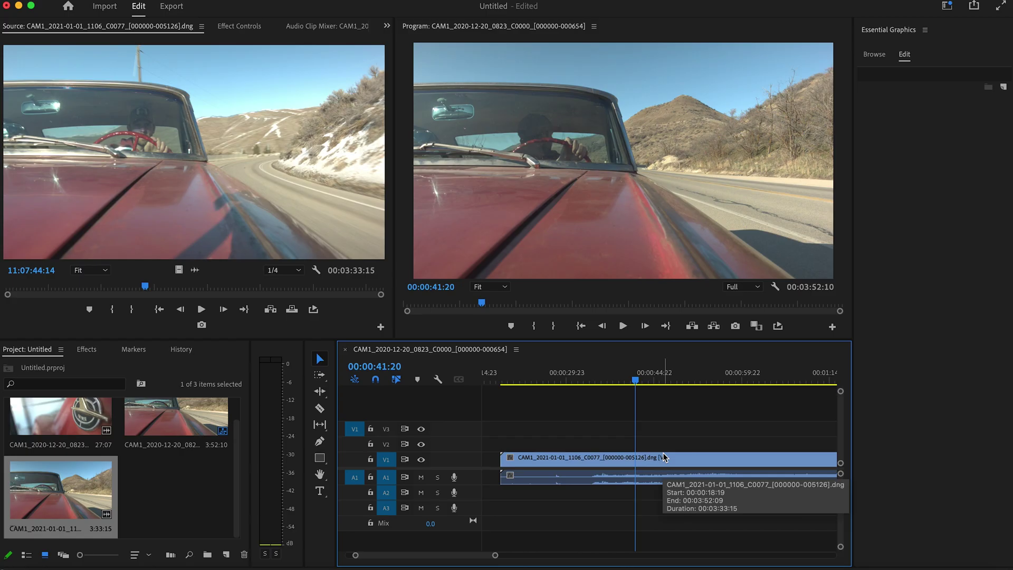
Load the C0077 timeline clip into the Source monitor and briefly check its Effect Controls
double_click(682, 460)
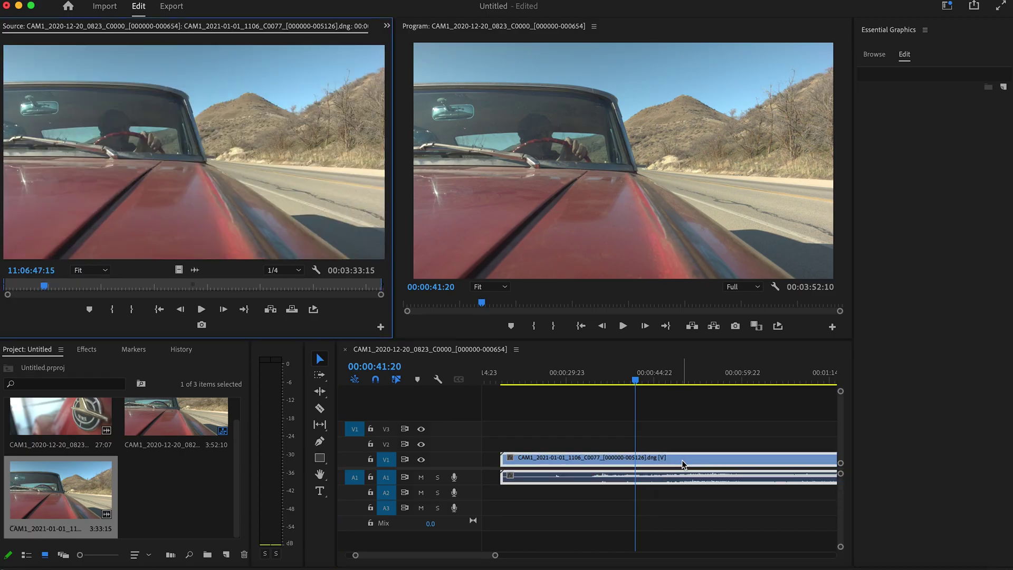
click(387, 26)
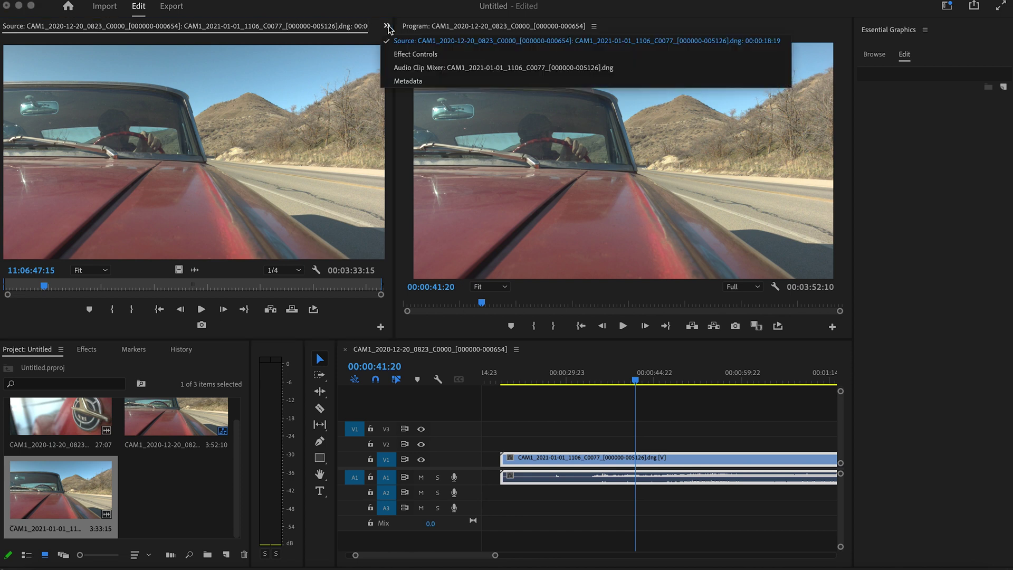
click(413, 48)
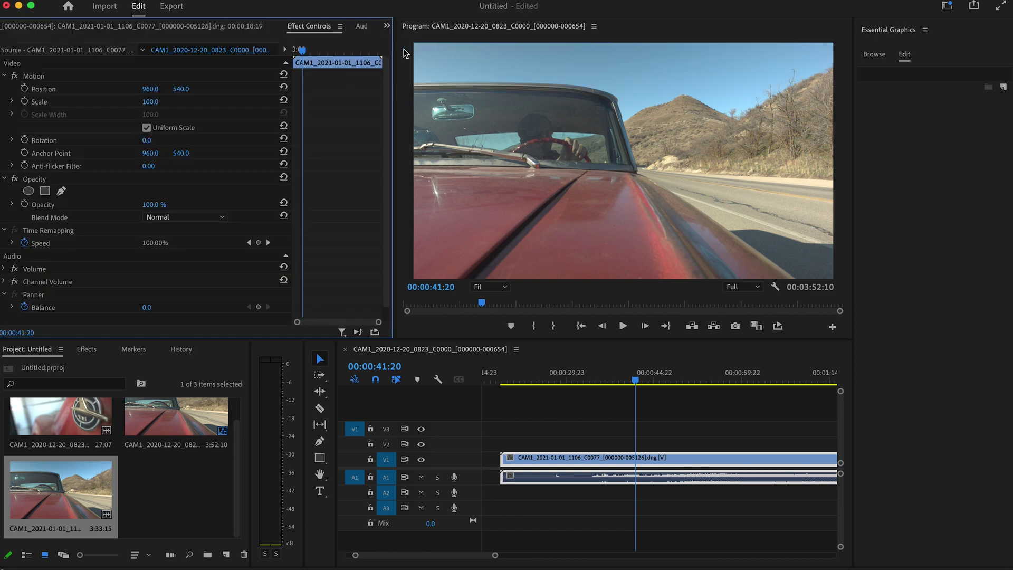
click(46, 52)
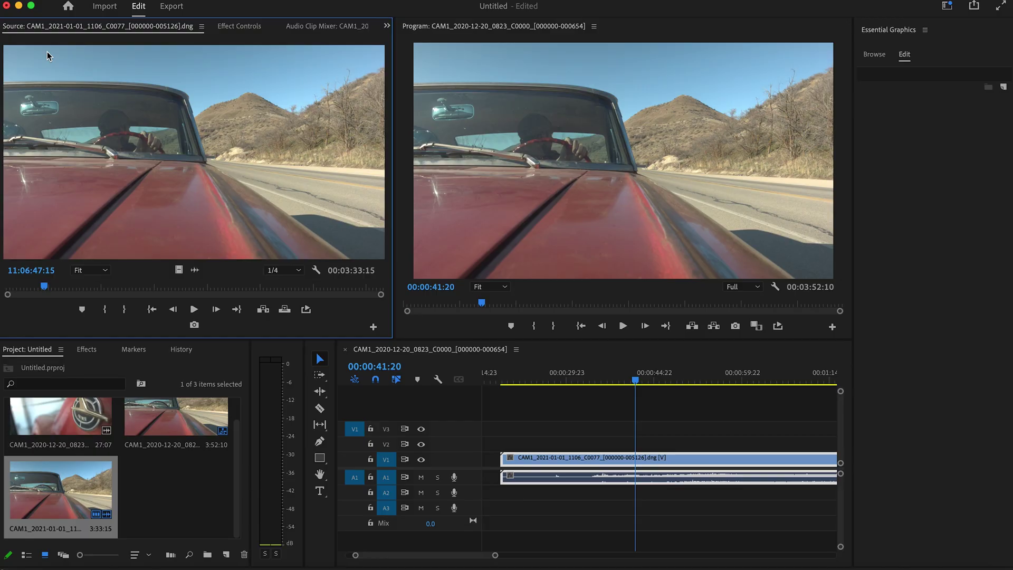
Set C0077's CinemaDNG Exposure to 1.0, trying Temperature 3200 and 8000 before settling on 5600
click(230, 27)
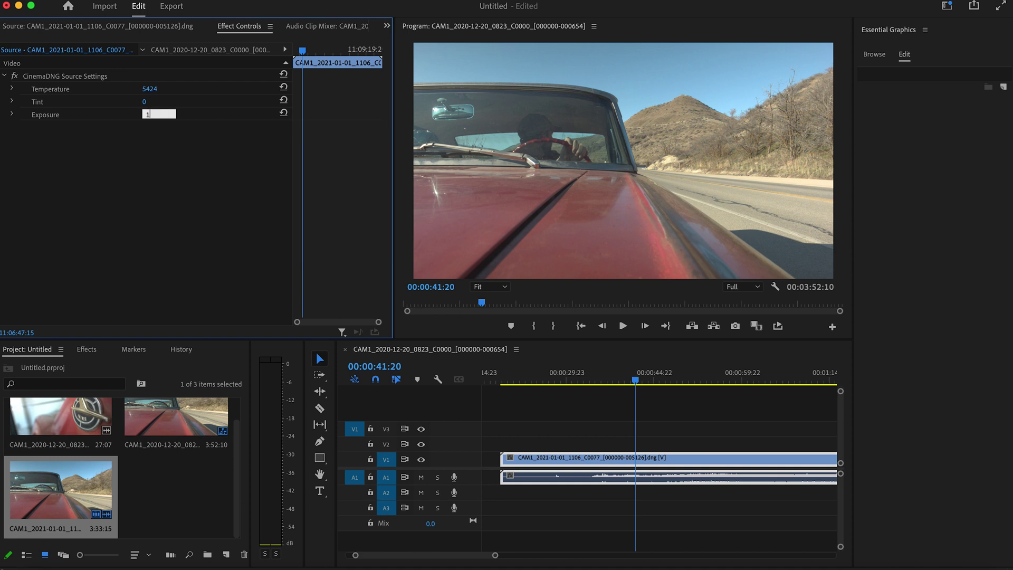
click(159, 88)
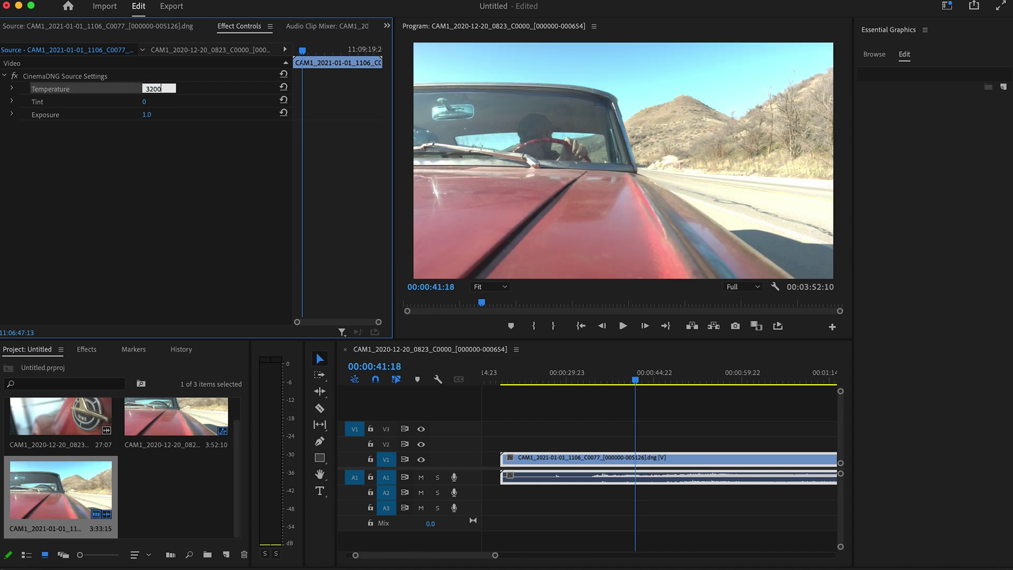
text(3200)
key(Return)
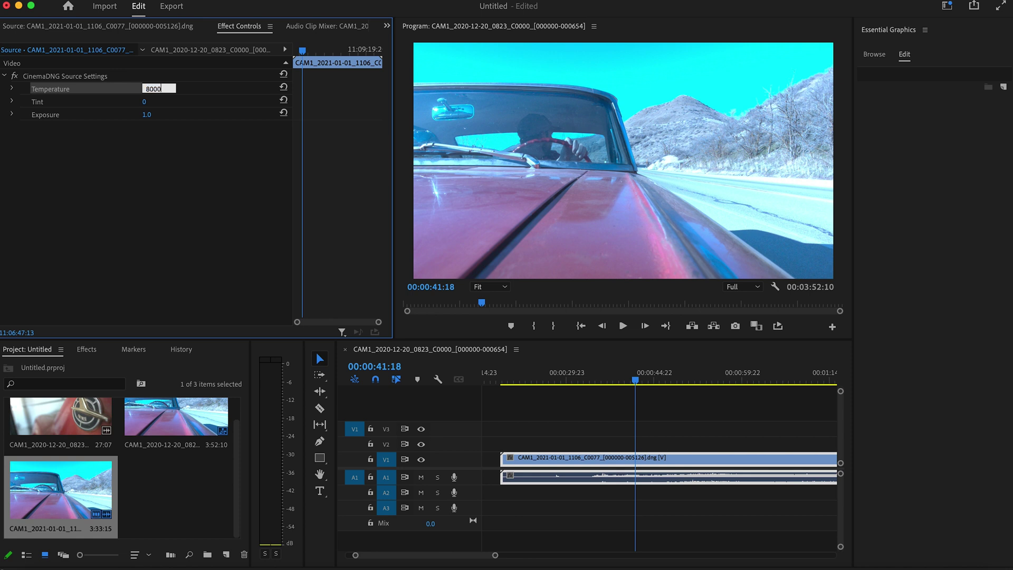
key(Return)
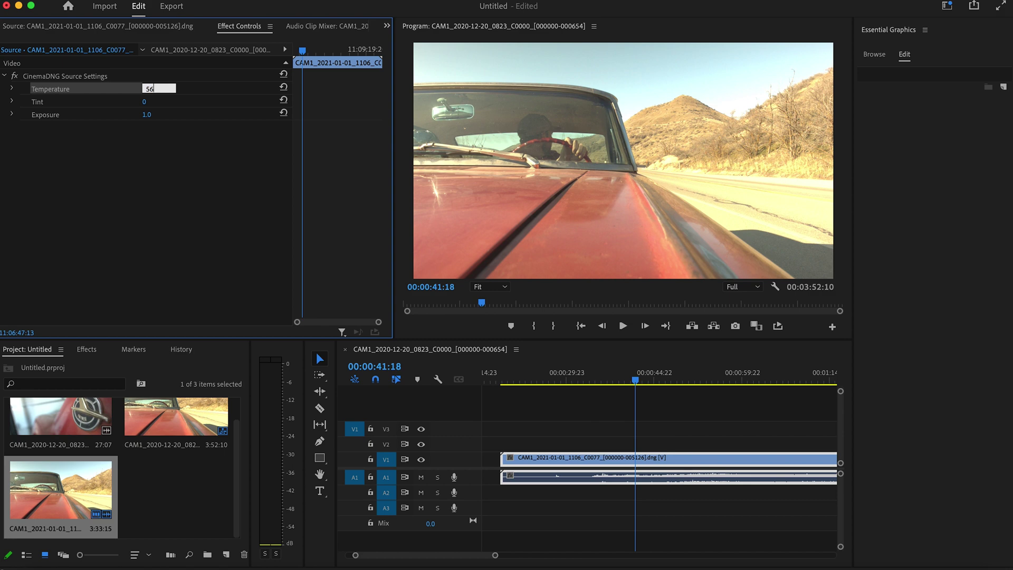
key(Return)
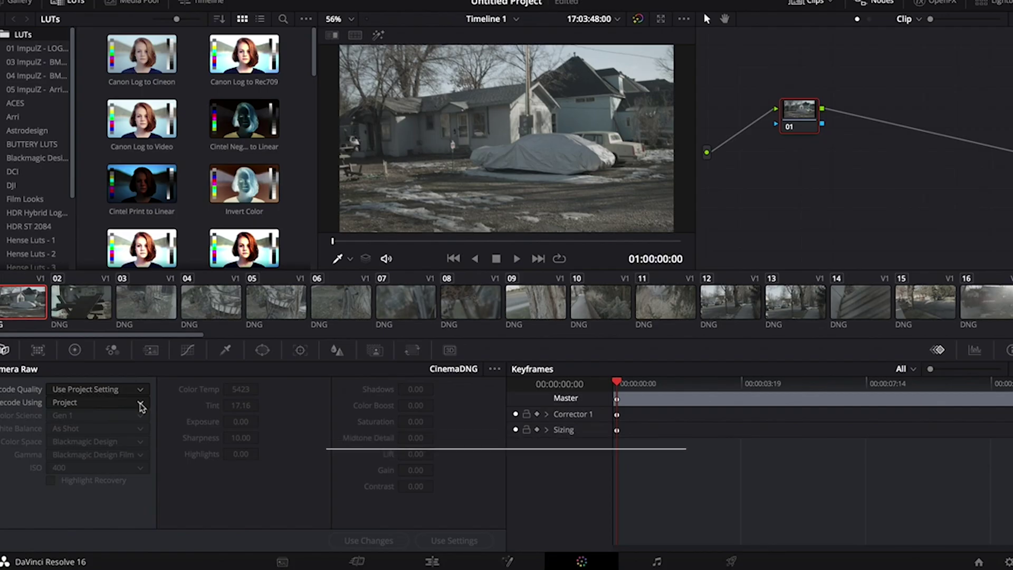
Set Camera Raw Decode Using to Clip and open the ISO dropdown
click(140, 402)
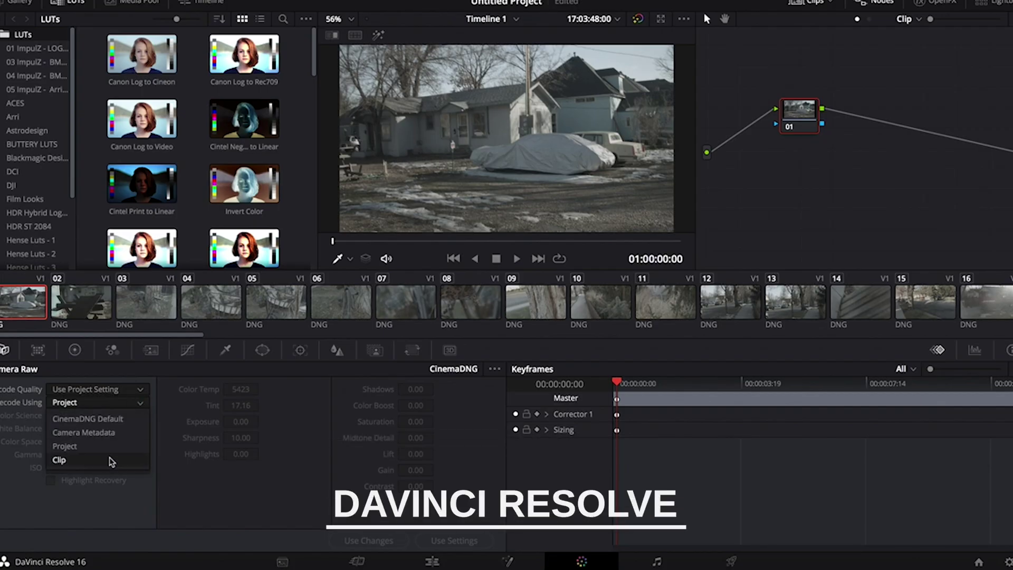
click(59, 459)
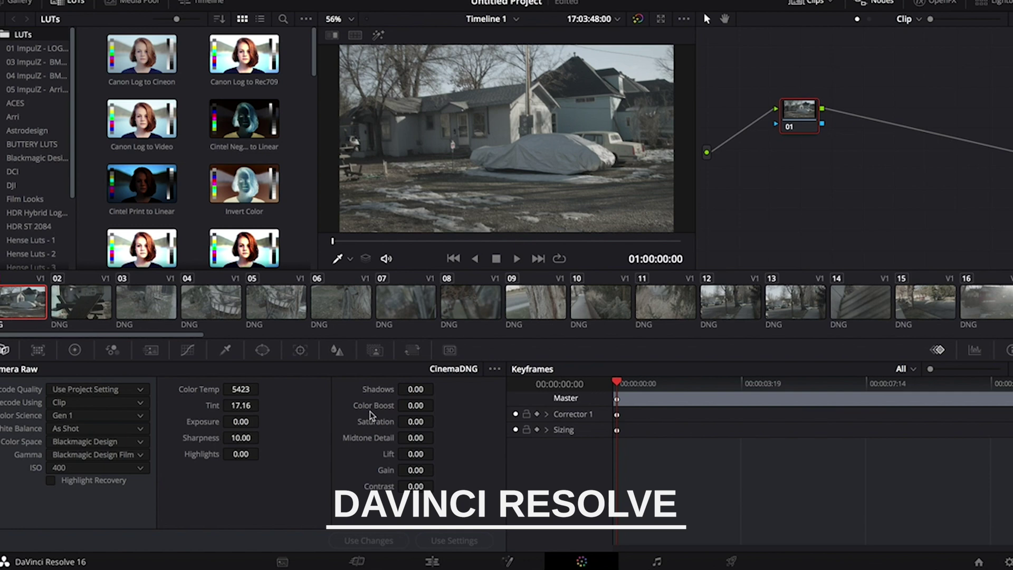
click(140, 468)
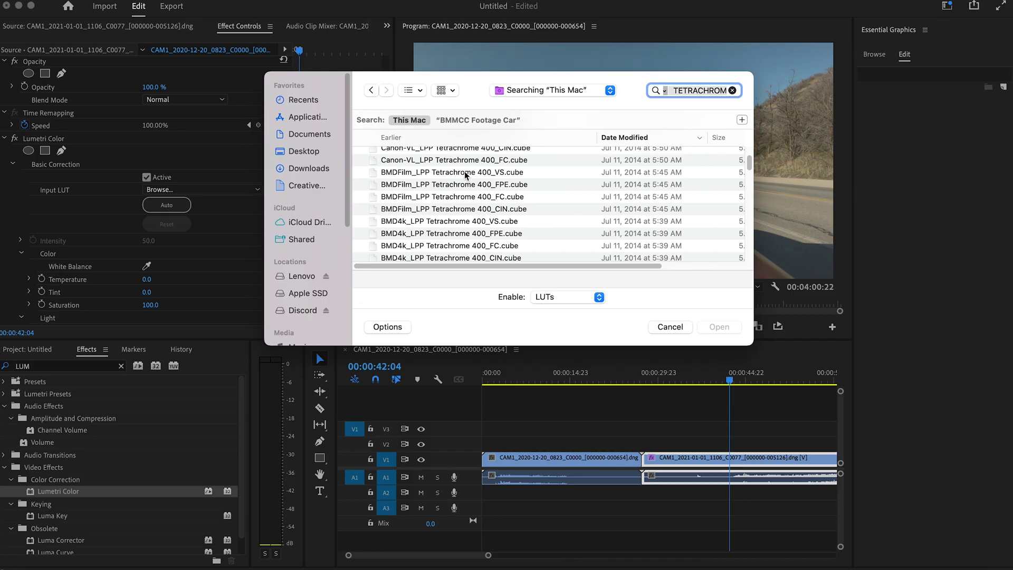
Load Canon-VL_LPP Tetrachrome 400_FC.cube as the Lumetri input LUT, then view the CinemaDNG source settings
click(469, 161)
click(717, 327)
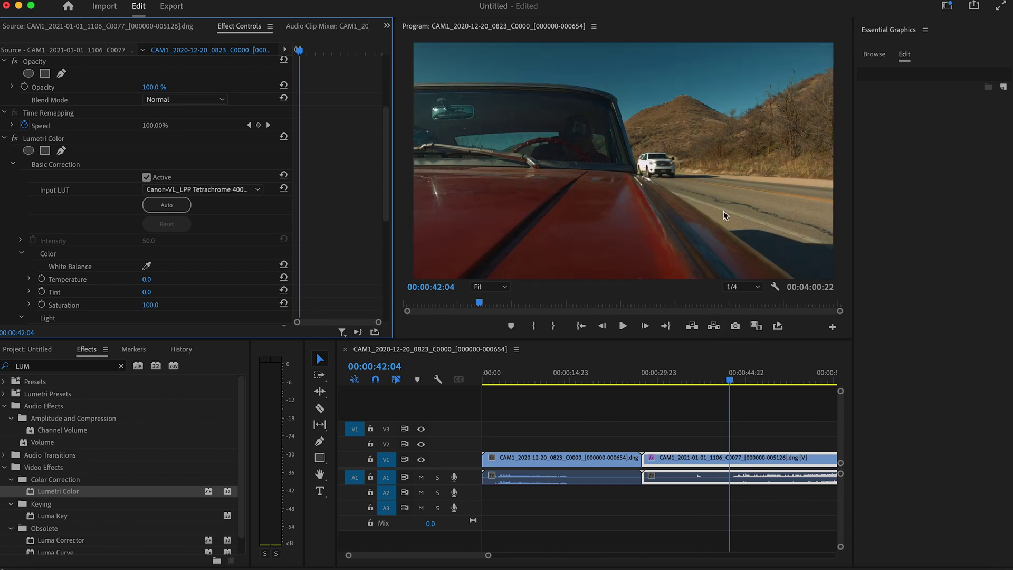
click(67, 50)
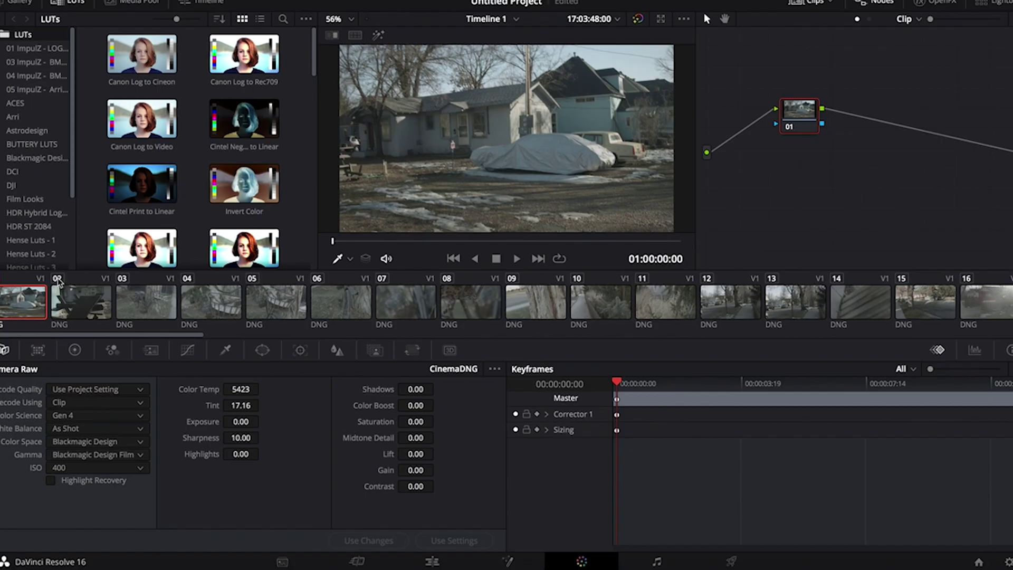
Drag the selected DNG clips onto a new Timeline 1 and switch to the Color page
click(84, 306)
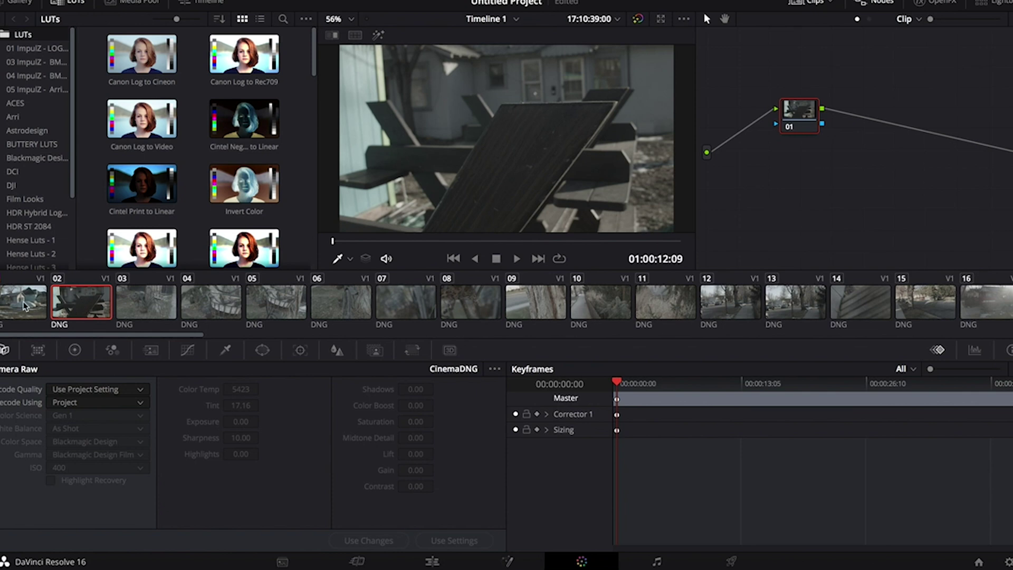
click(28, 303)
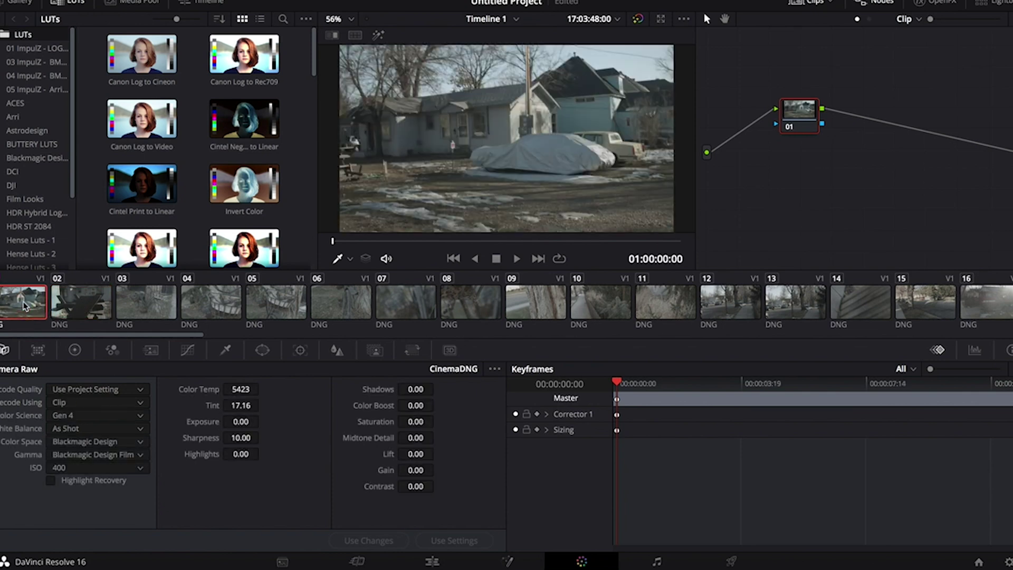
click(475, 347)
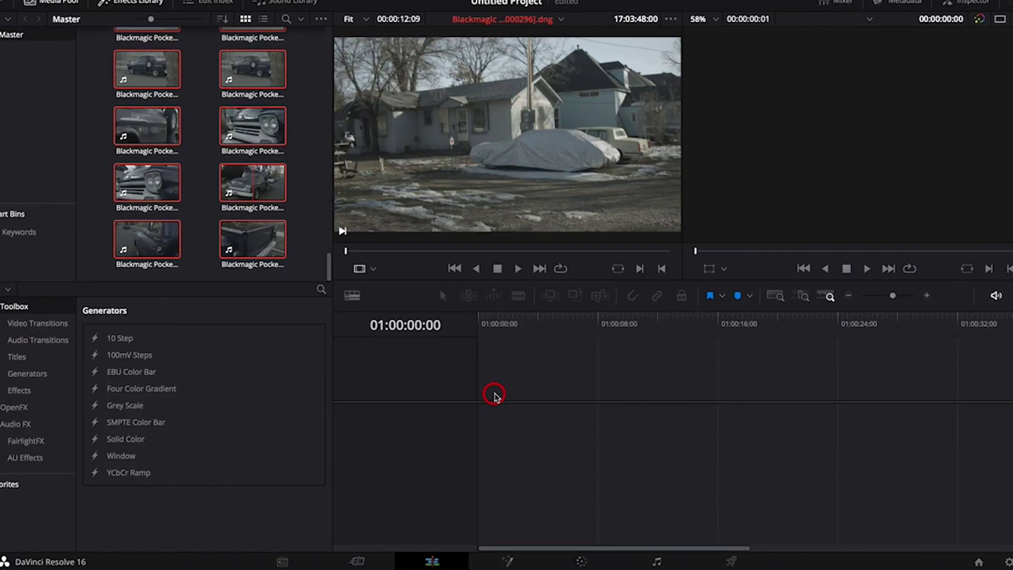
drag(495, 396, 489, 417)
key(shift+6)
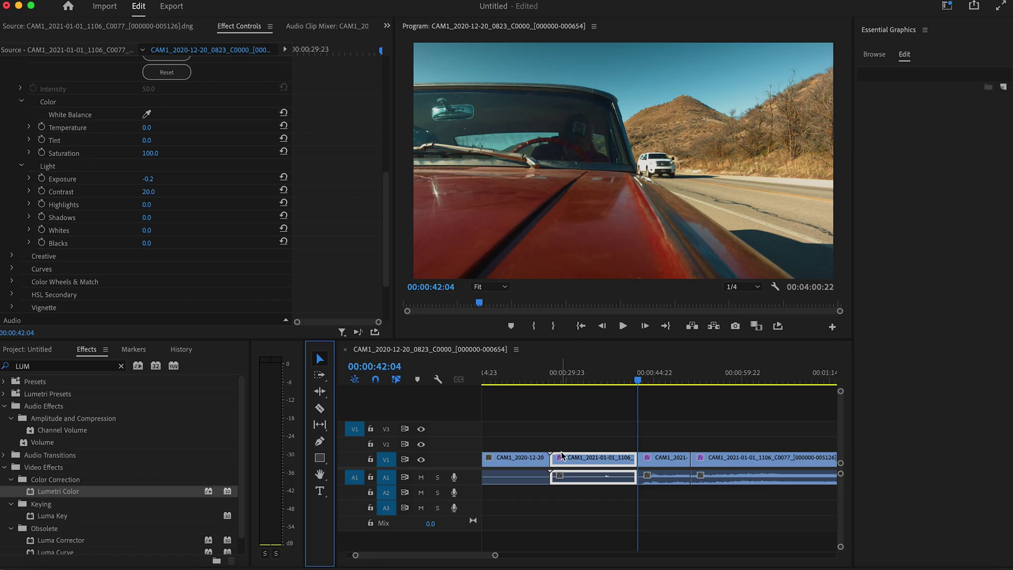
Delete the selected clip and trim the first timeline clip's end, leaving a gap before the C0077 clips
key(Delete)
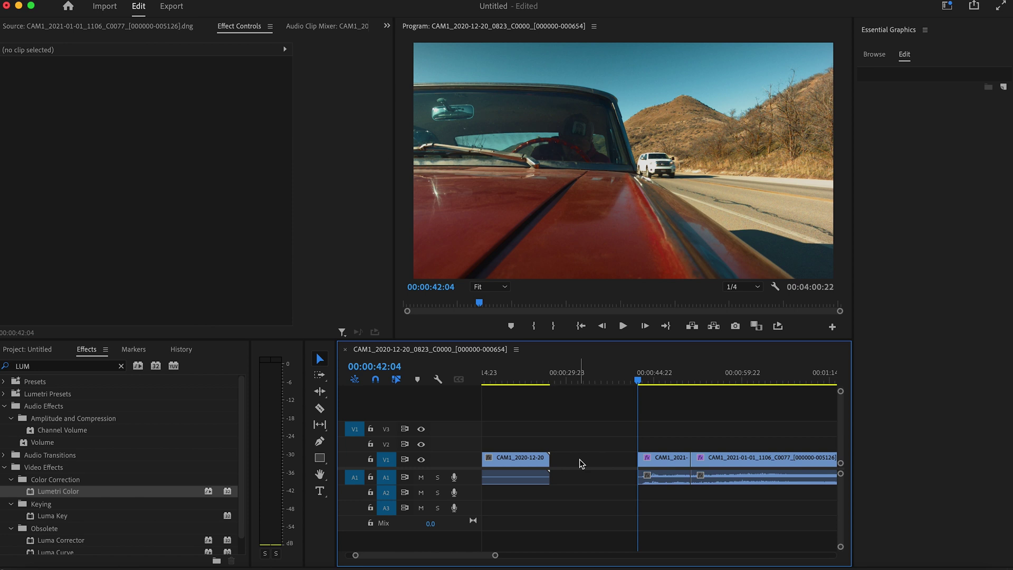
drag(550, 458, 530, 457)
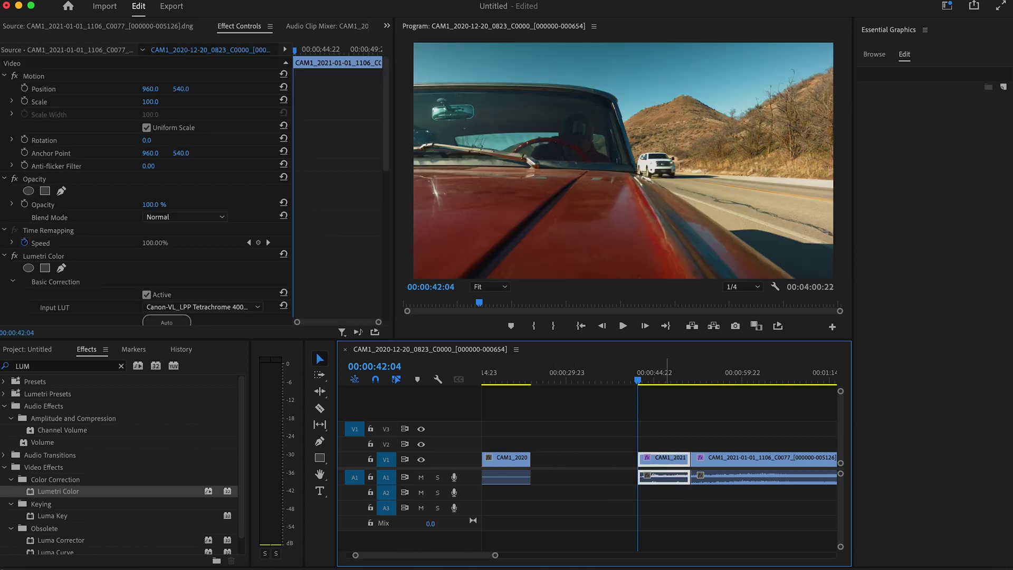